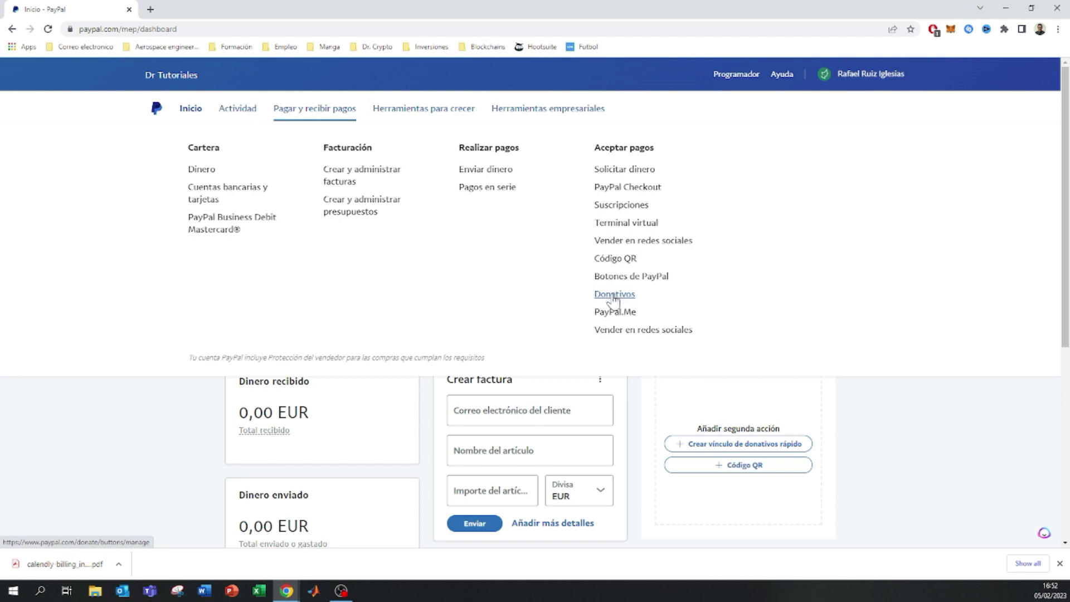
Open the Donativos section, look over its overview, and start creating a donation page with a shareable link.
click(614, 297)
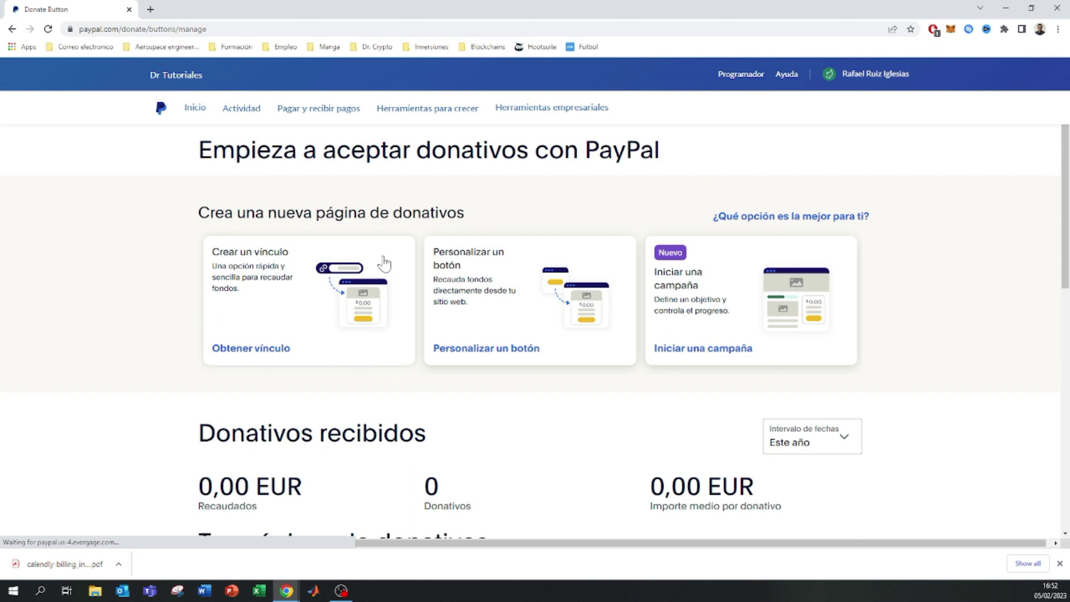
scroll(344, 363, down, 3)
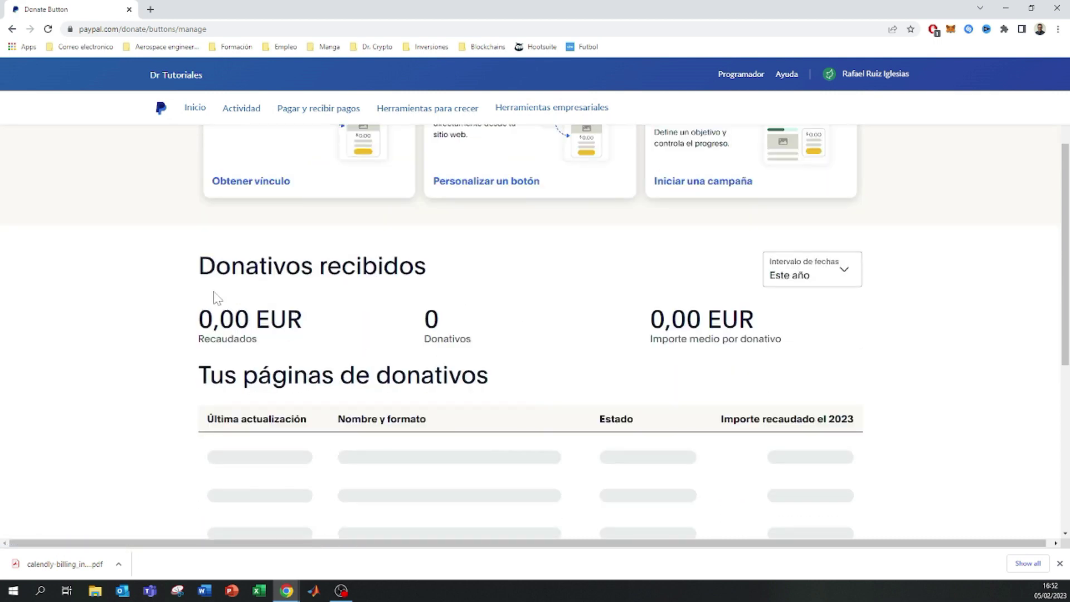
drag(199, 266, 382, 299)
scroll(447, 394, down, 3)
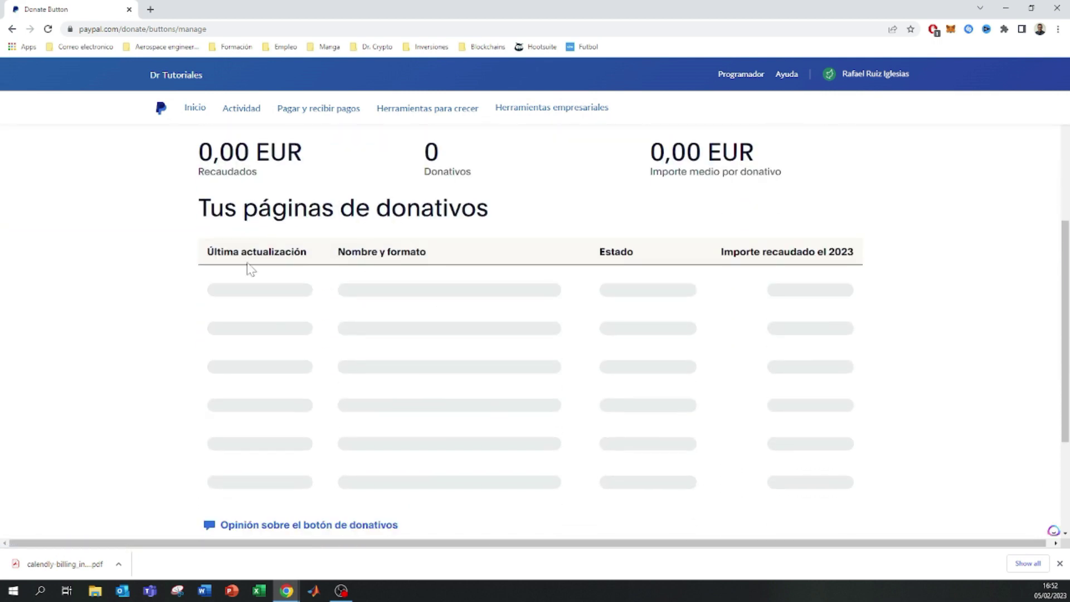
scroll(397, 349, down, 1)
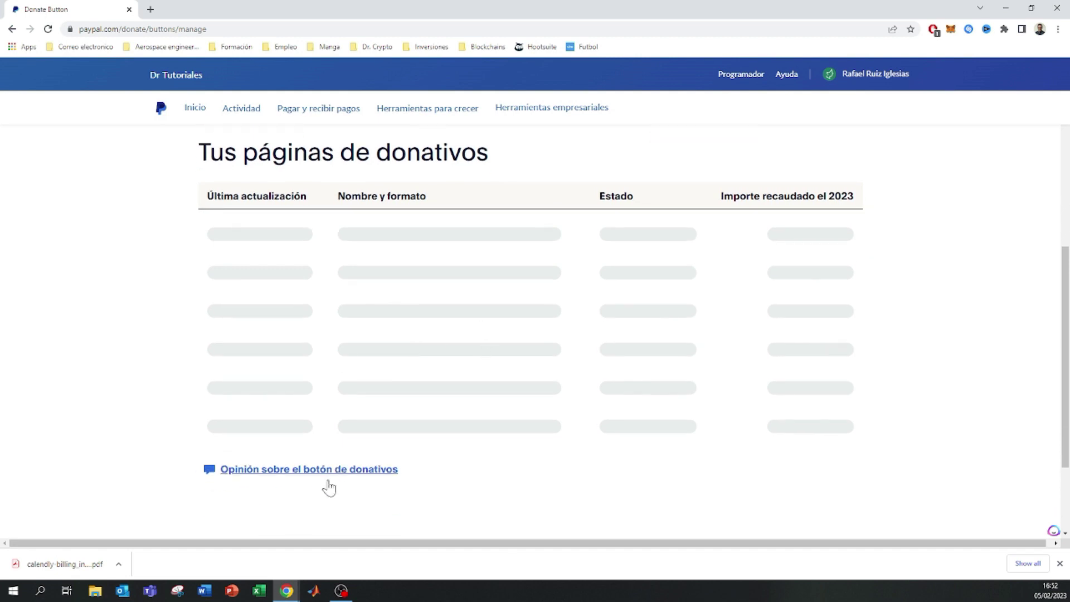
scroll(328, 480, up, 7)
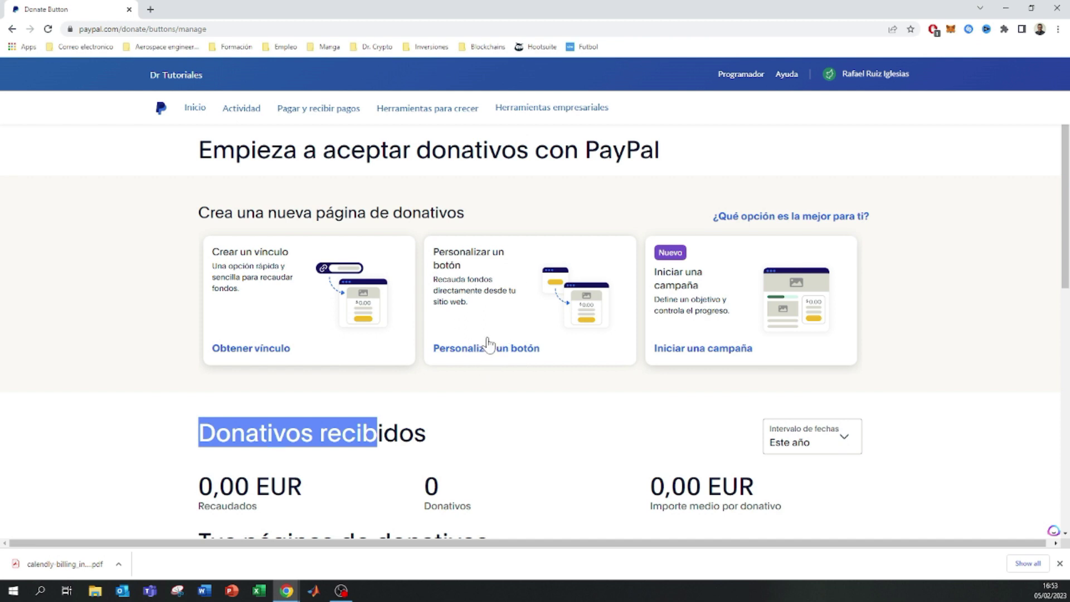
click(252, 350)
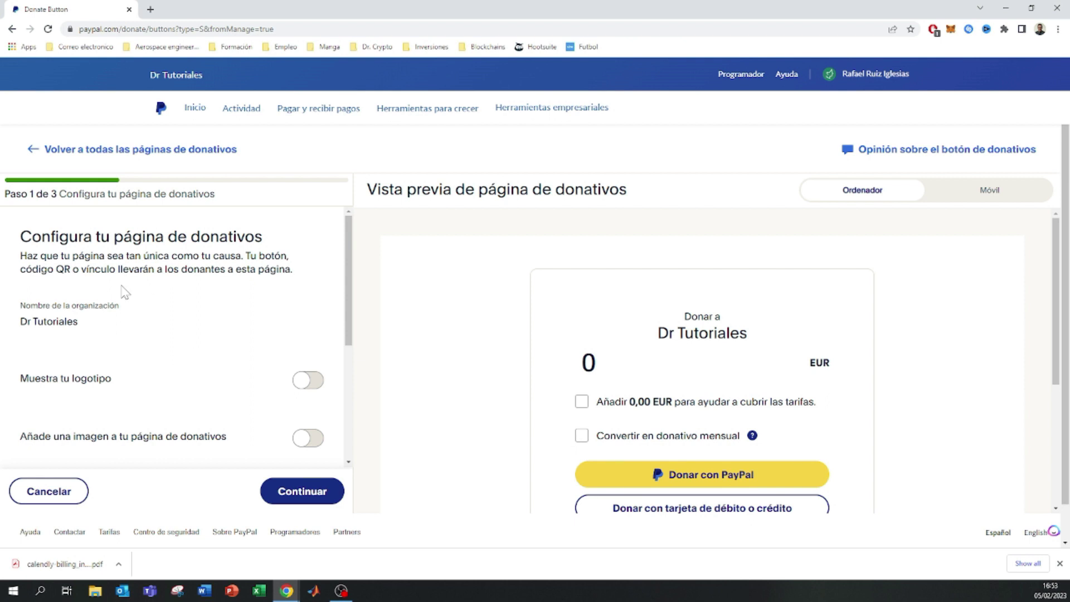
Examine the organization name, logo, image and inspiring message options for the donation page.
double_click(55, 321)
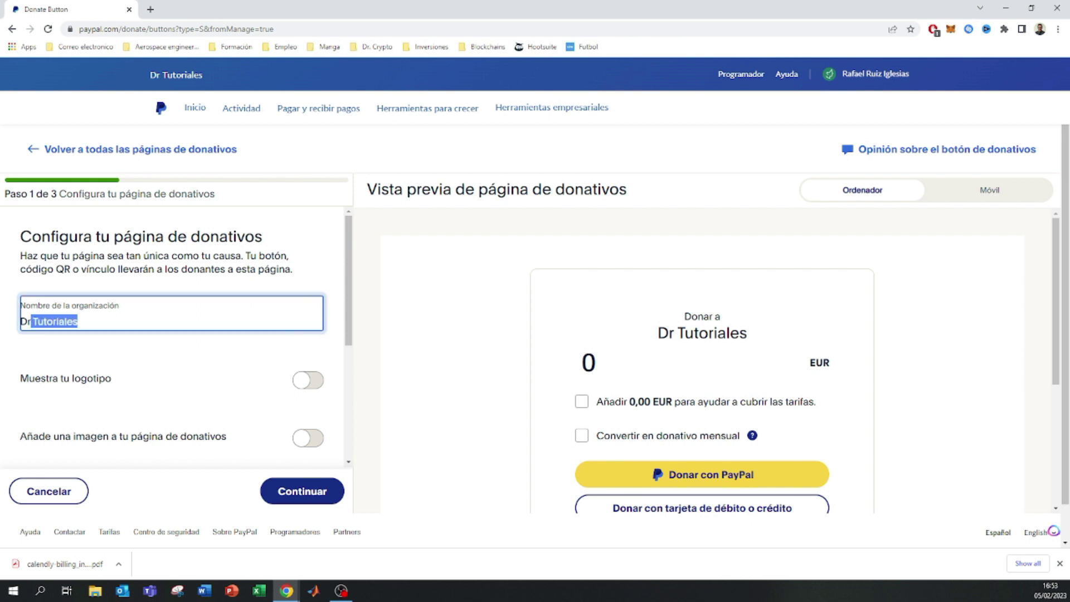
scroll(114, 301, down, 1)
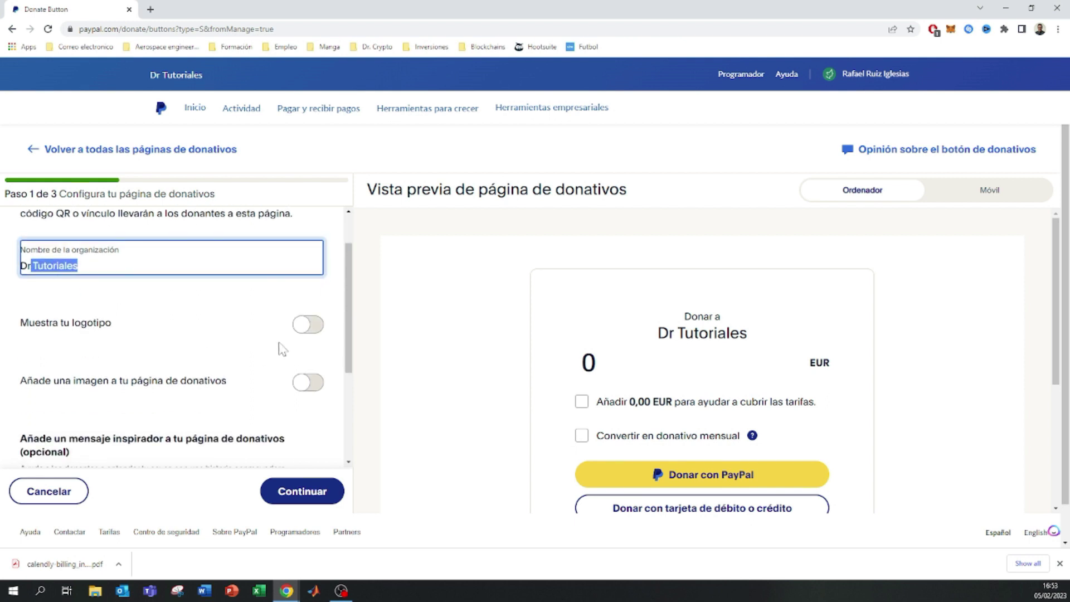
click(306, 324)
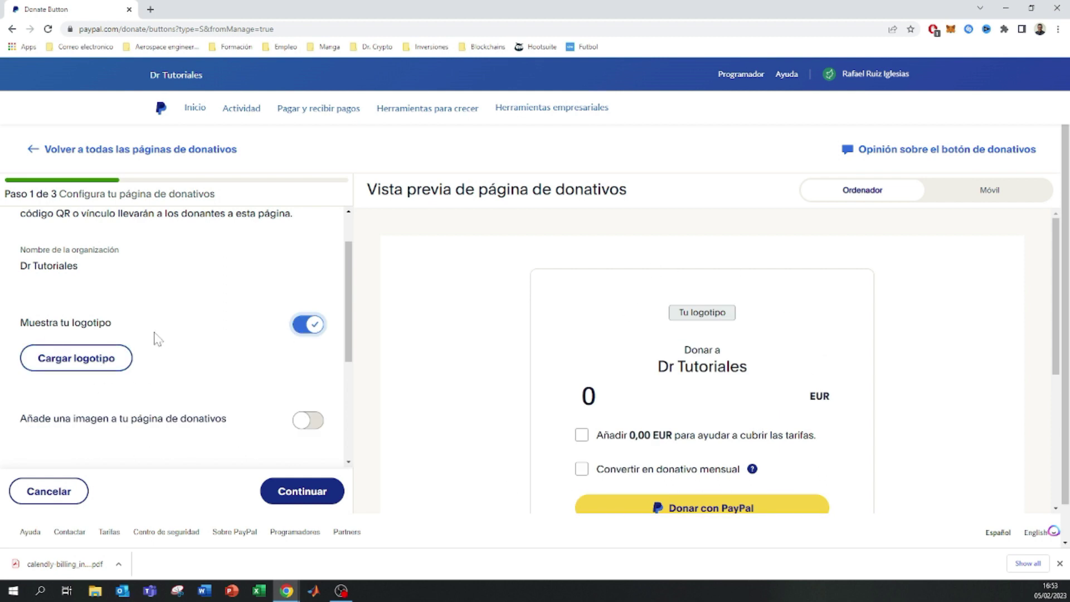
click(307, 329)
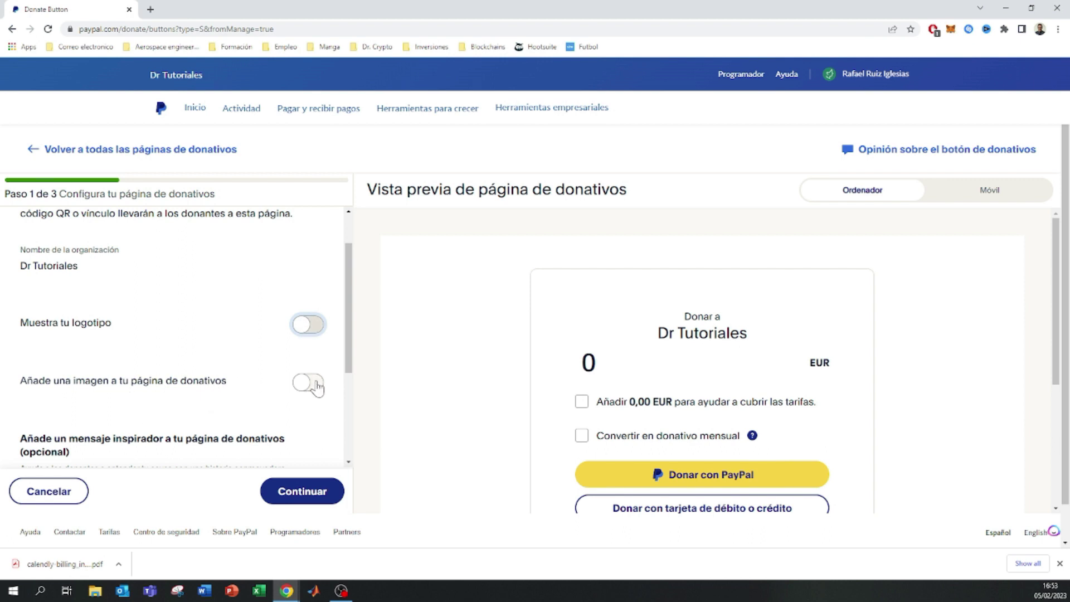
scroll(351, 408, down, 2)
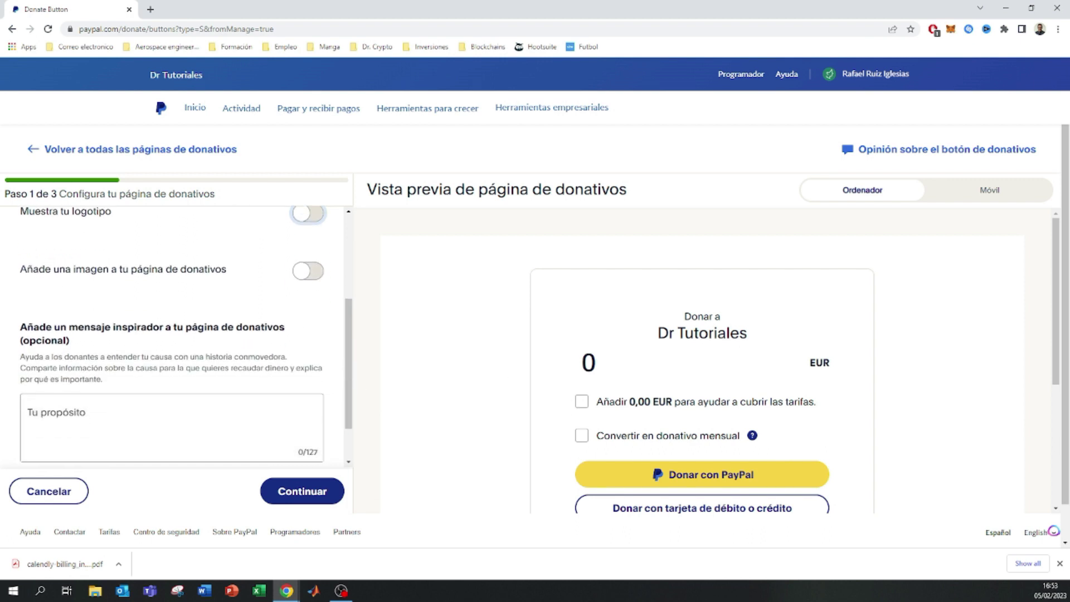
scroll(173, 335, down, 1)
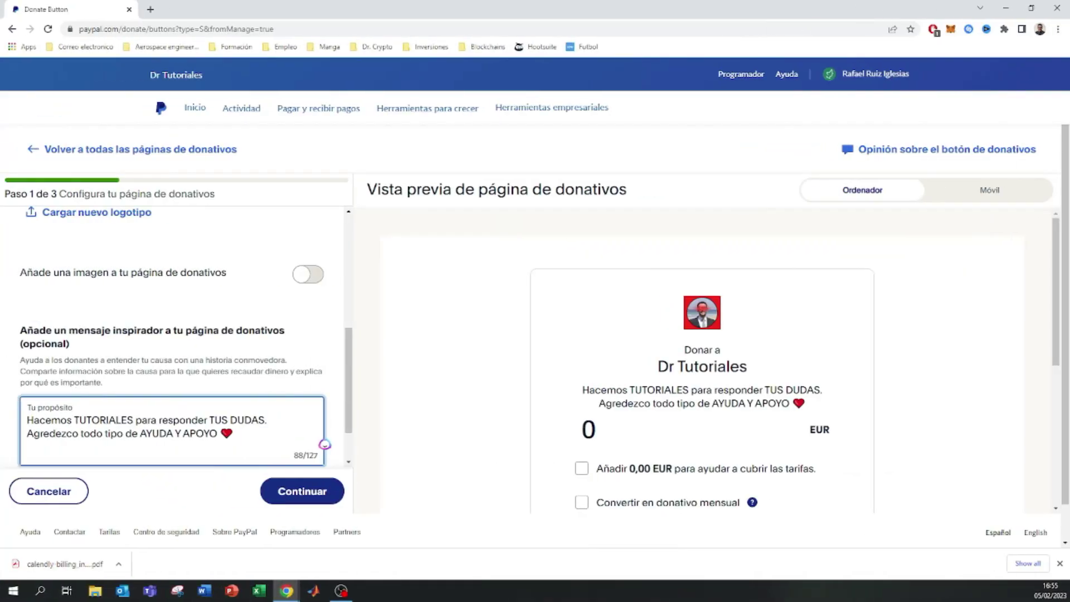
Check the purpose message and the donation page preview, and continue to the donation details.
drag(61, 419, 239, 420)
click(254, 421)
drag(43, 433, 220, 433)
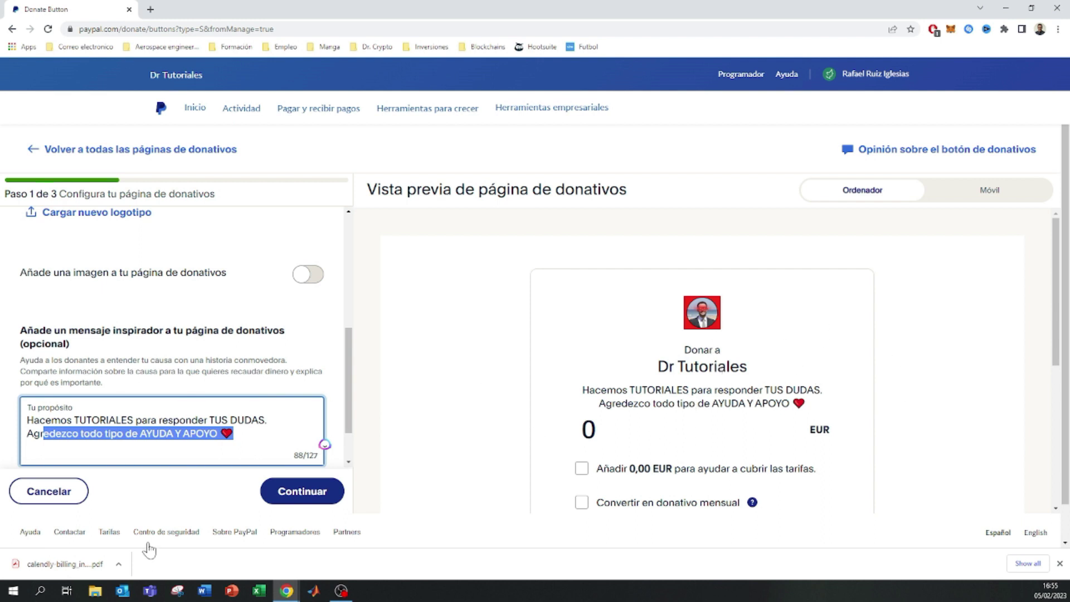
scroll(210, 463, down, 1)
scroll(558, 441, down, 1)
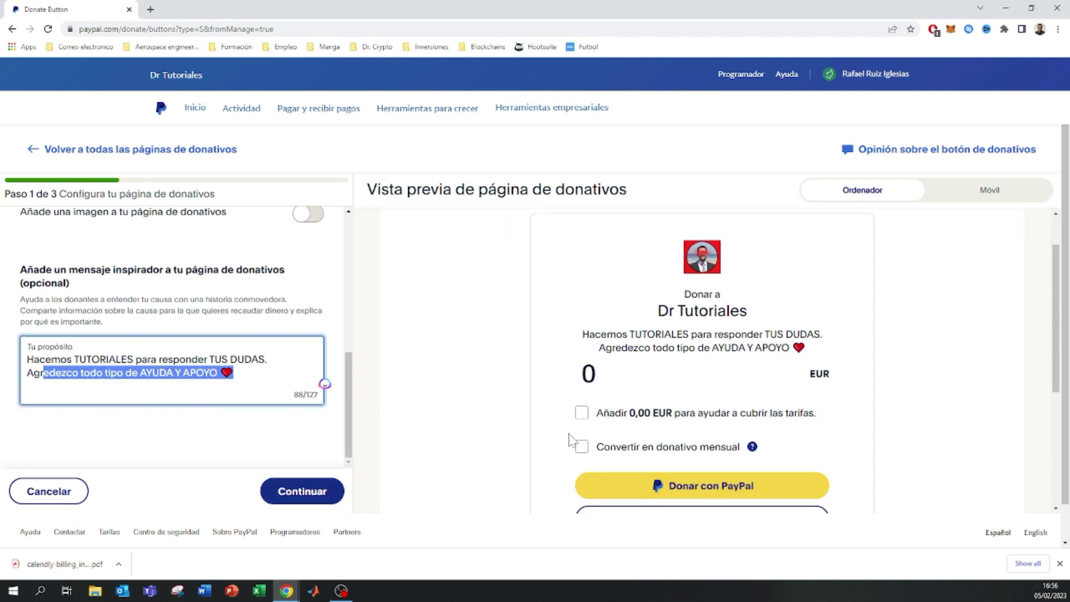
scroll(769, 449, down, 2)
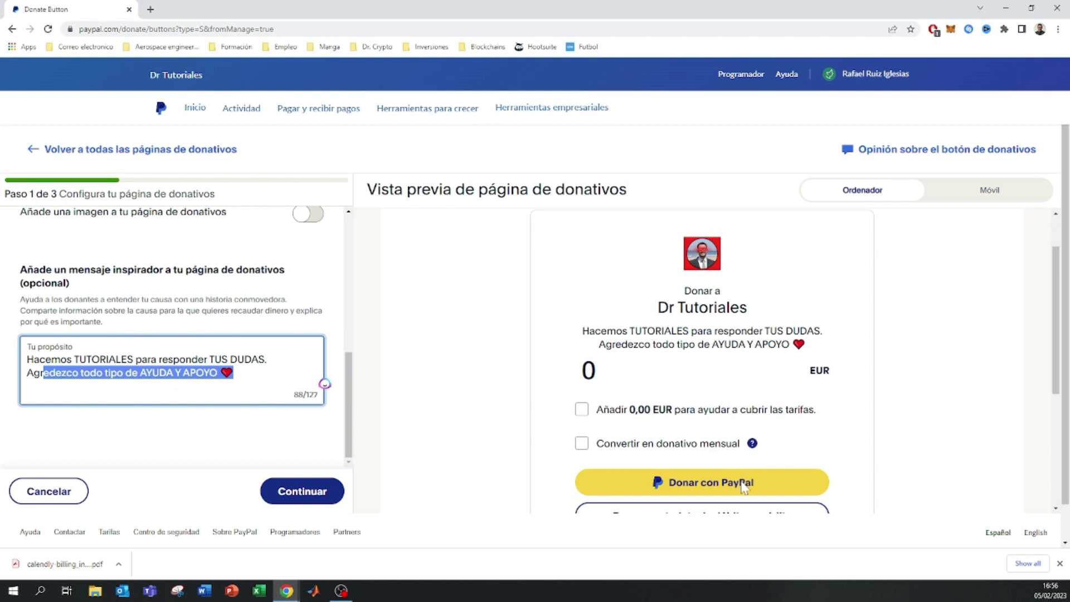
click(298, 497)
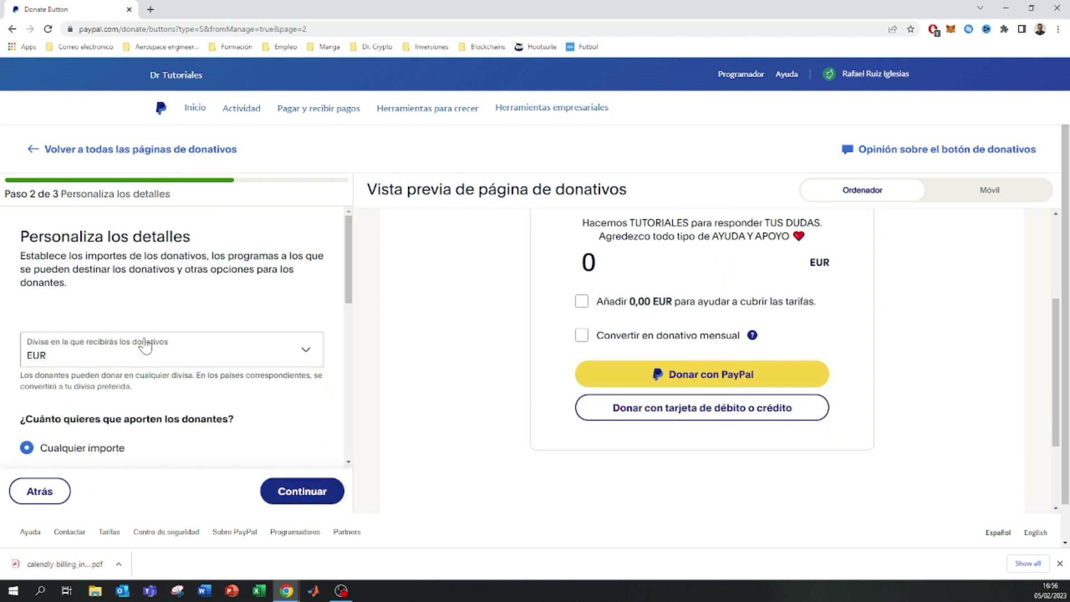
Accept the donation details with EUR, any amount, fee coverage and monthly donations enabled, and continue to the payment page setup.
scroll(146, 347, down, 2)
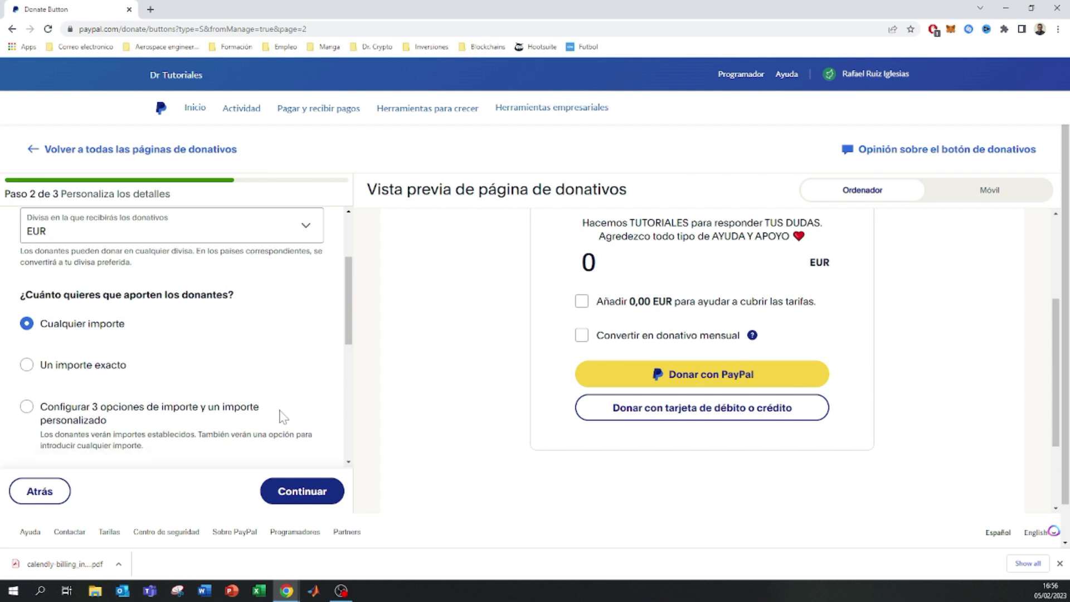
scroll(283, 415, down, 5)
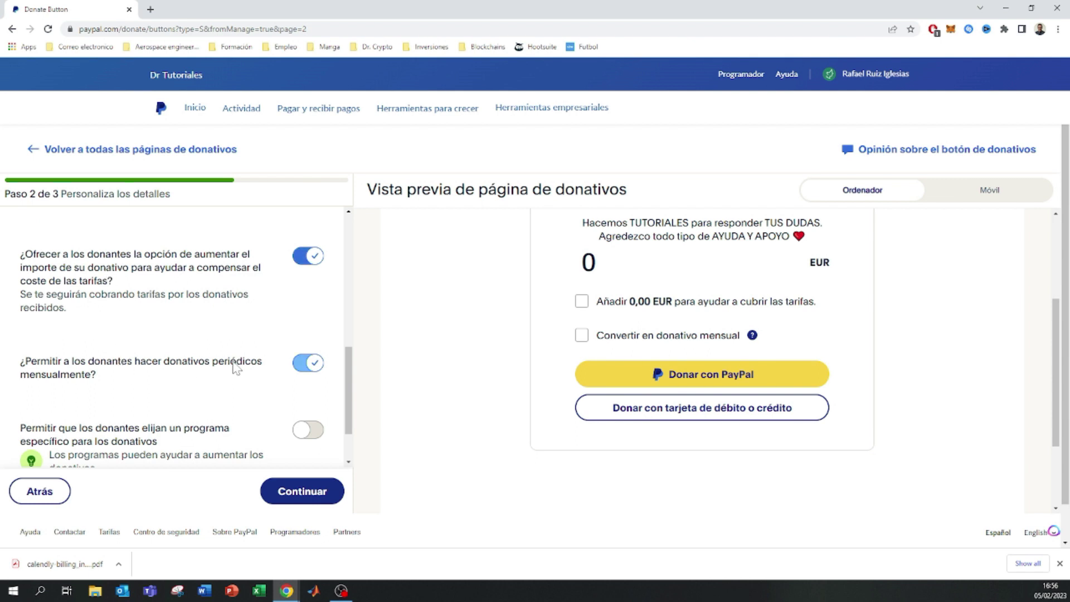
scroll(235, 368, down, 1)
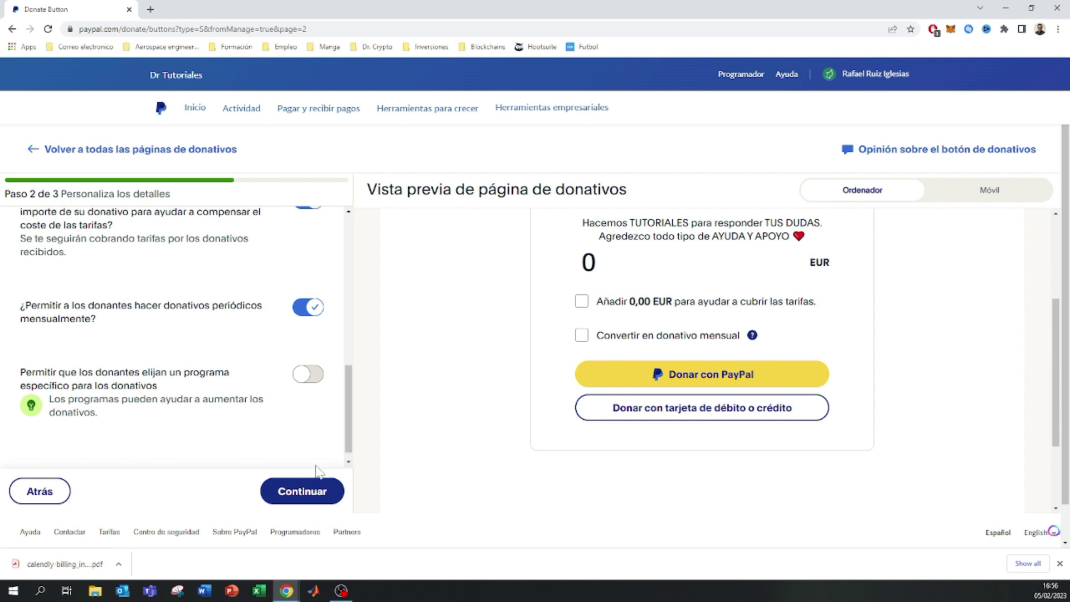
click(317, 494)
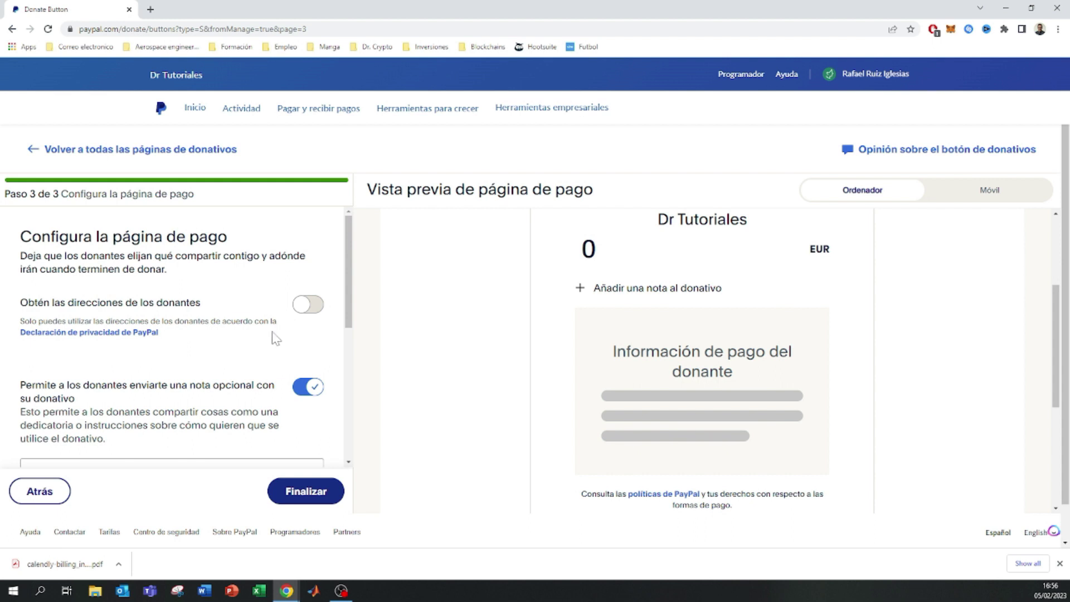
Examine the donor address and note options and the cancellation and completion URLs for returning donors to the website.
scroll(274, 338, down, 1)
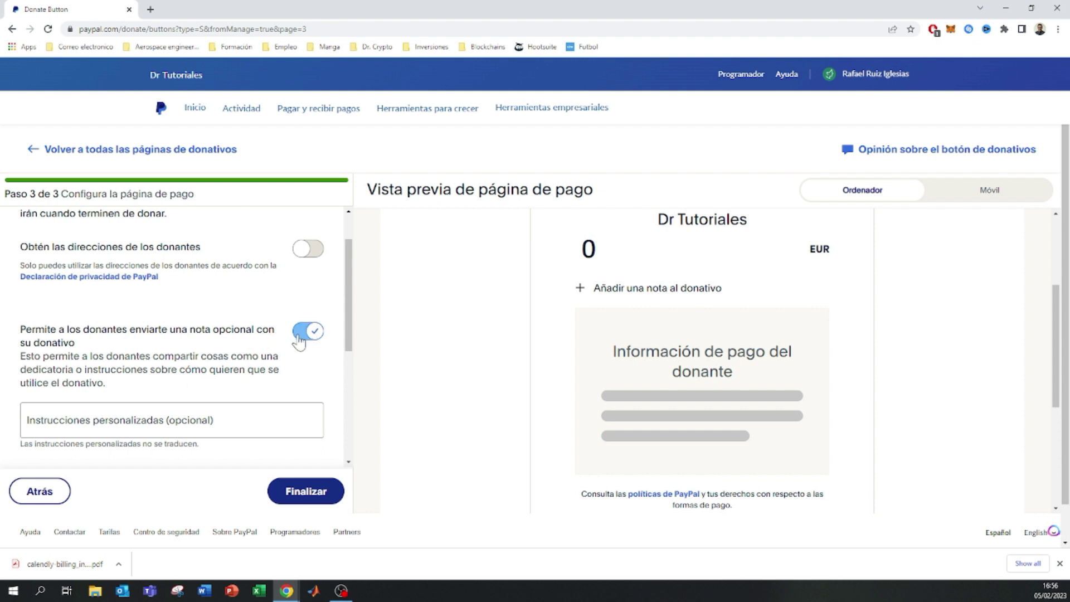
scroll(300, 341, down, 2)
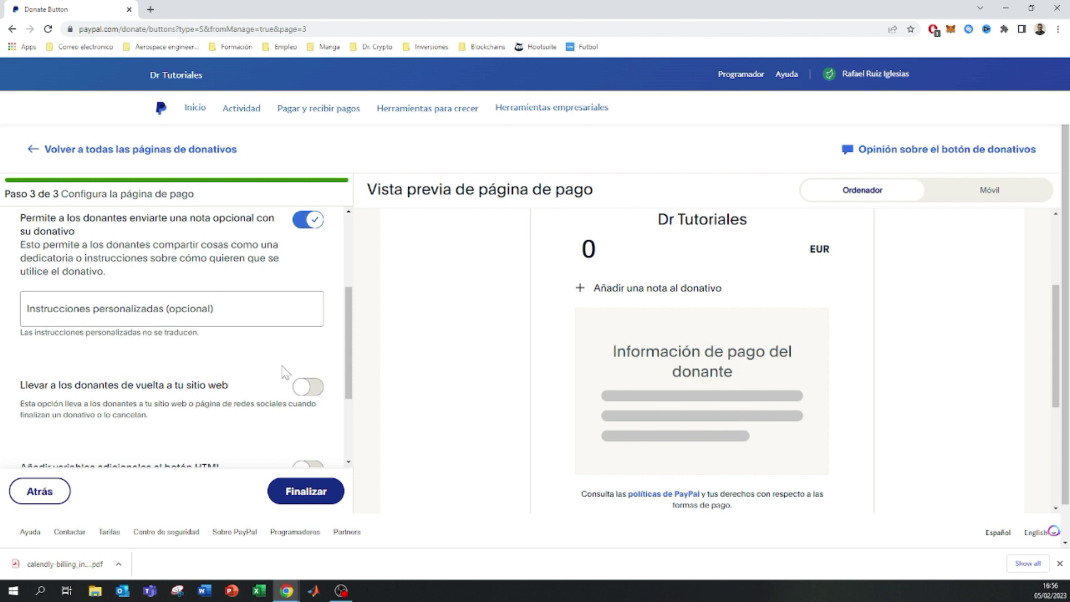
click(305, 387)
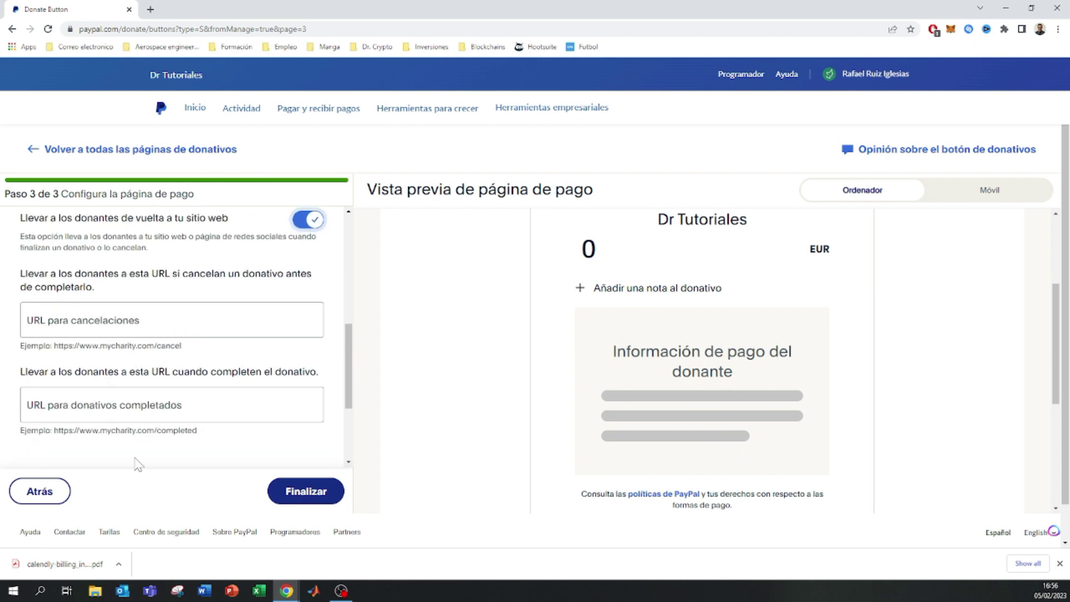
scroll(267, 382, down, 2)
scroll(268, 382, up, 4)
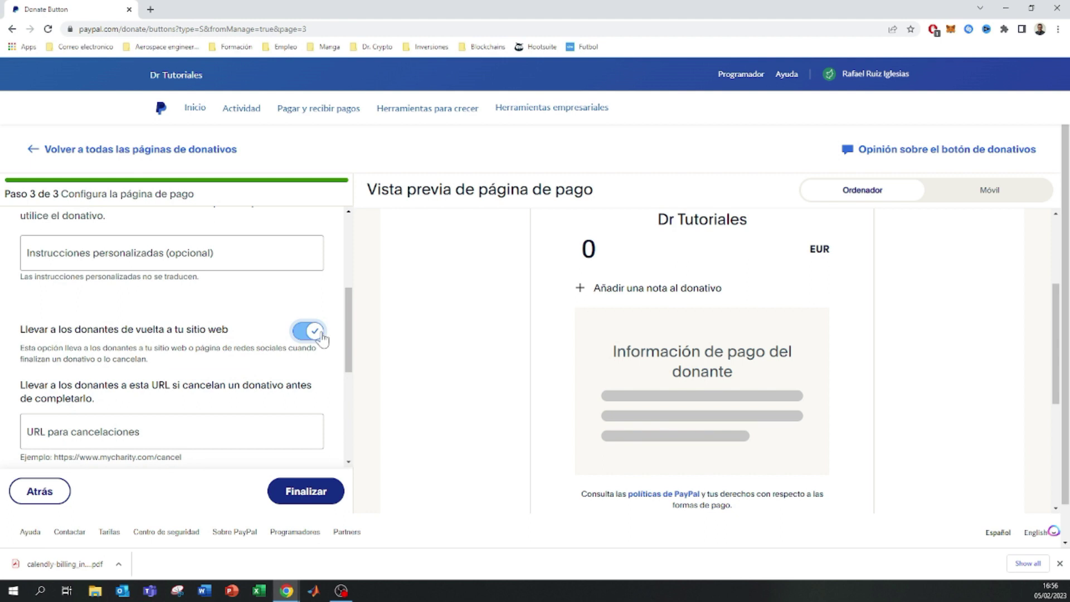
click(312, 333)
Finalize the donation page with the website return and additional HTML variables options off.
scroll(310, 337, down, 2)
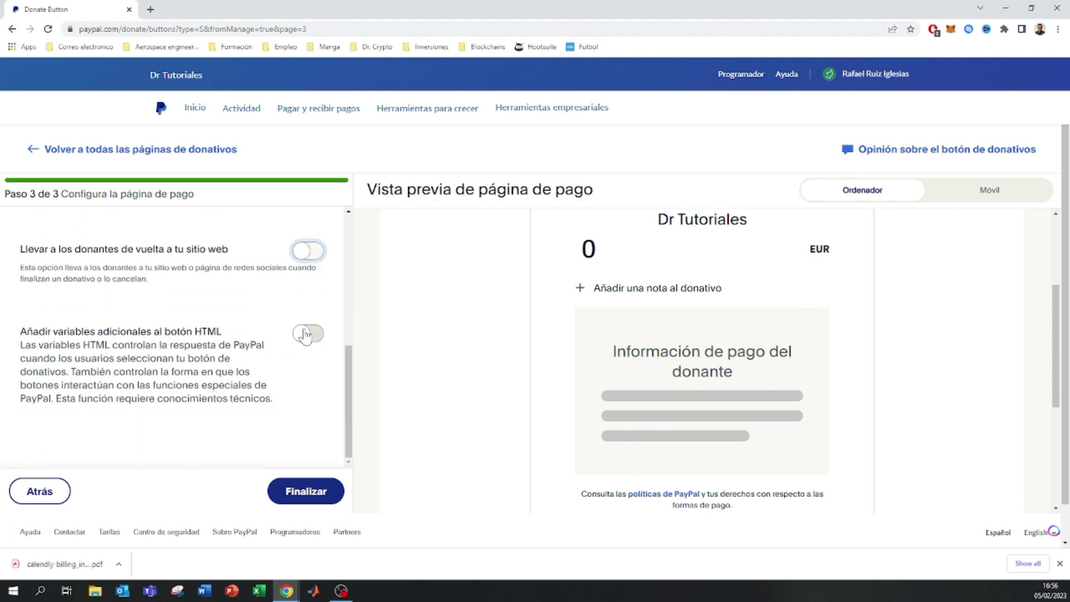
scroll(245, 309, down, 1)
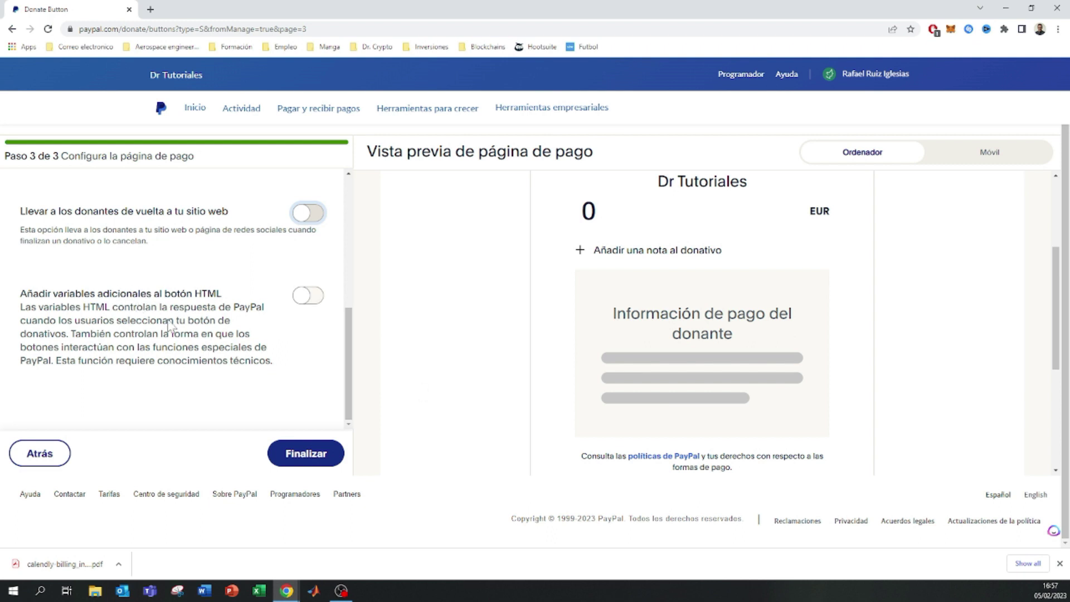
click(308, 456)
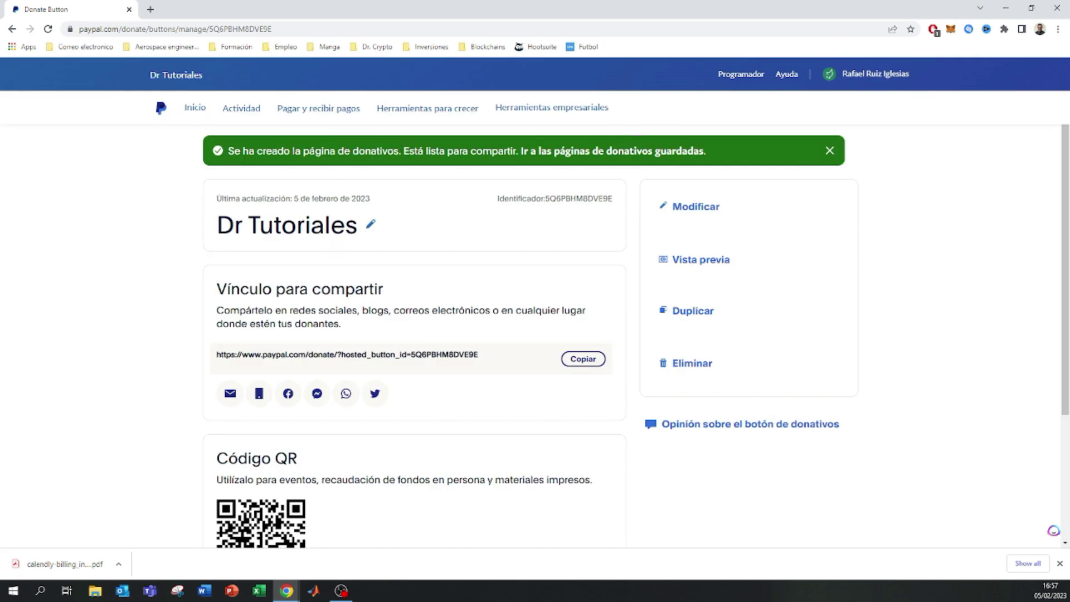
Copy the donation page's share link and open it in a new browser tab.
scroll(417, 262, down, 3)
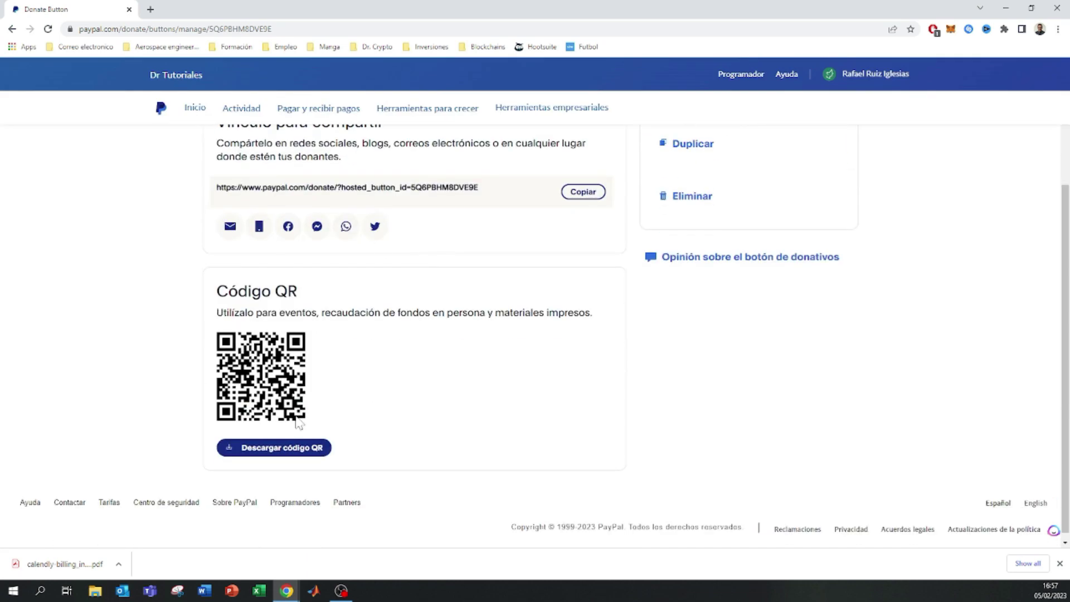
click(581, 194)
key(ctrl+c)
click(150, 9)
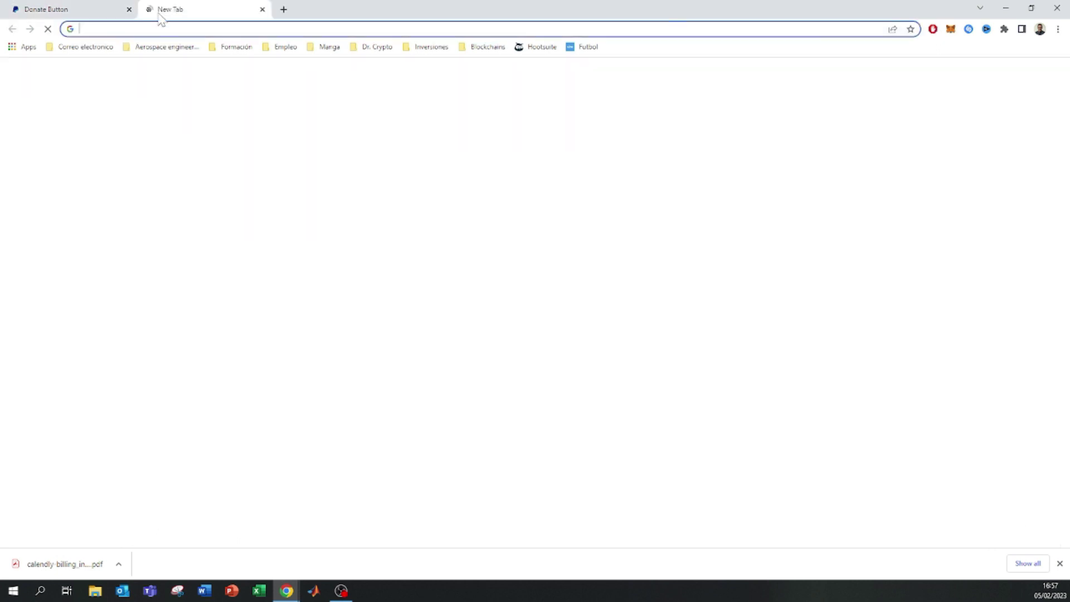
key(ctrl+v)
key(Return)
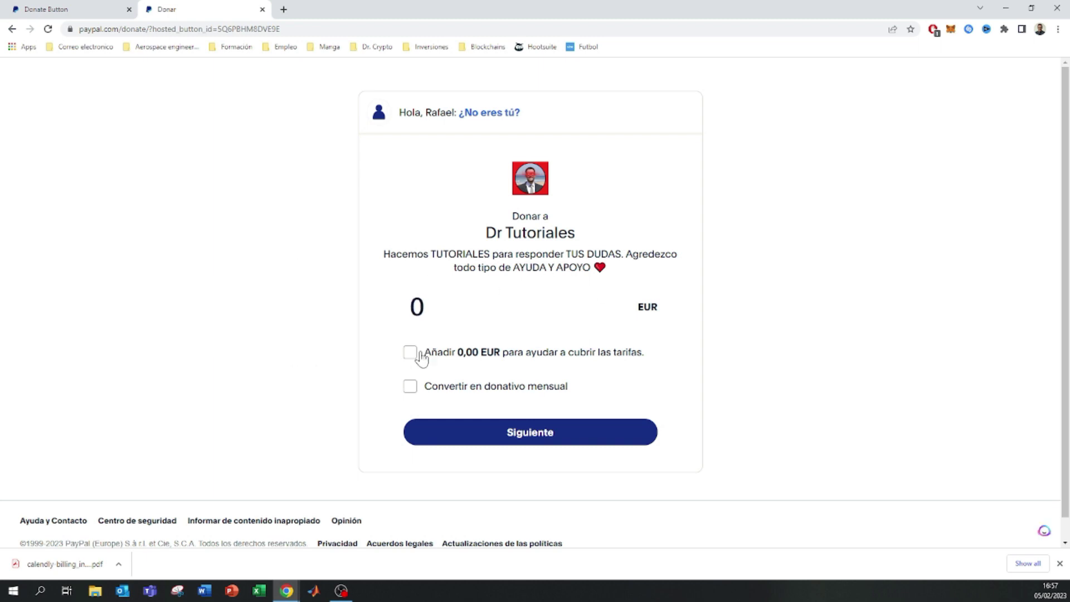
Enter a donation amount of 45 EUR on the public donation page.
click(422, 306)
text(45)
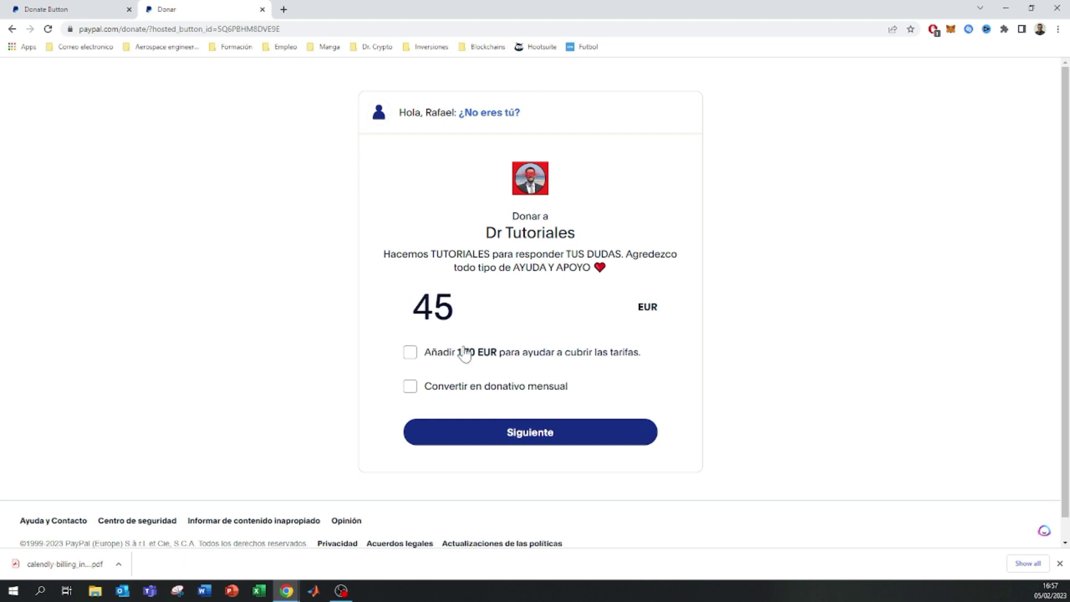